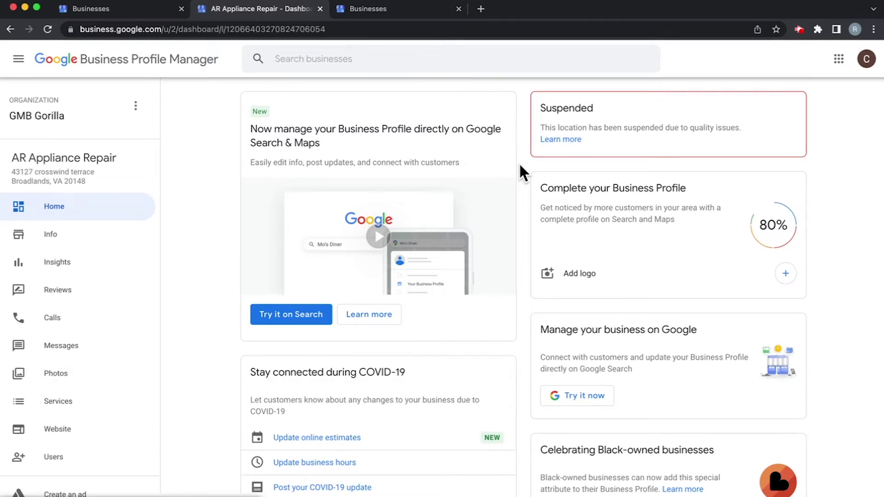
# - Open the 'Fix suspended Business Profiles' help article from the Suspended card's Learn more link
pyautogui.click(560, 140)
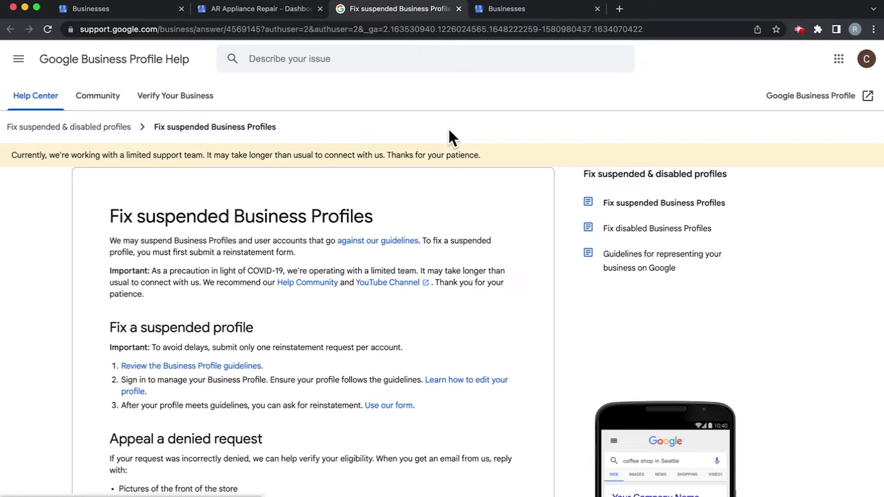
# - Return from the suspension article to the Webspree group's empty businesses list
pyautogui.click(552, 9)
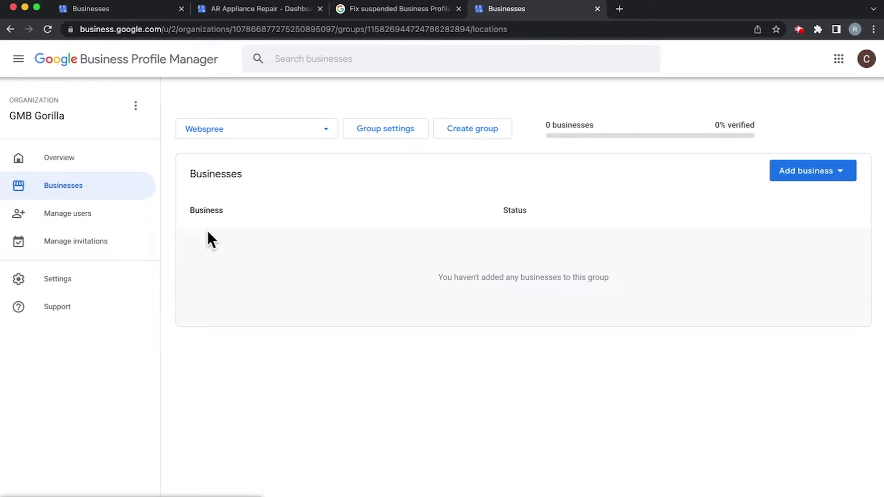
# - Check the Users list for AR Appliance Repair and close it, returning to the suspended dashboard
pyautogui.click(126, 10)
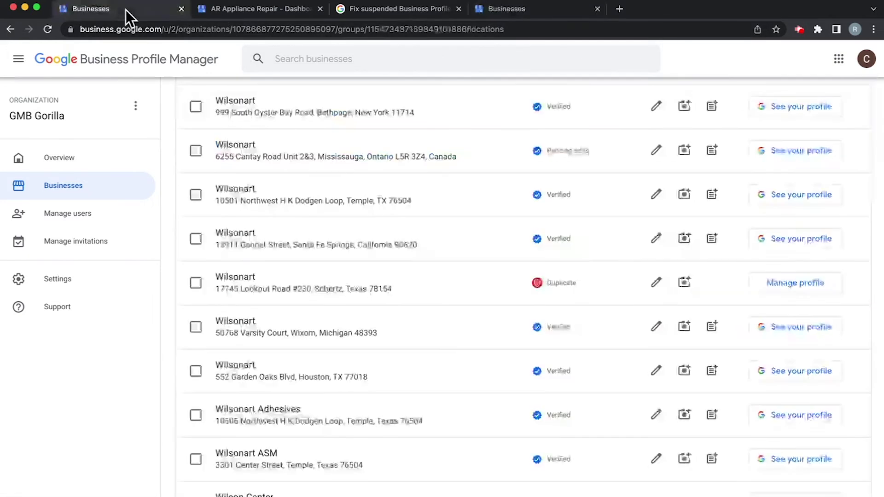
pyautogui.click(211, 7)
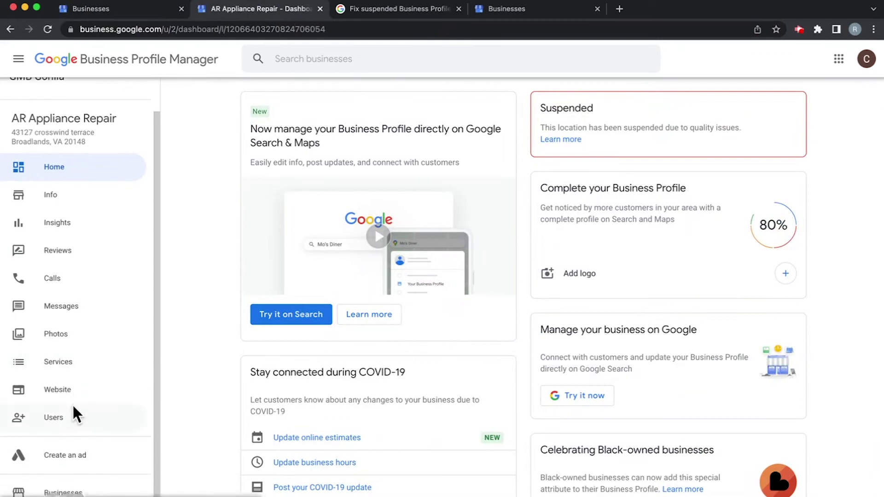
pyautogui.click(69, 414)
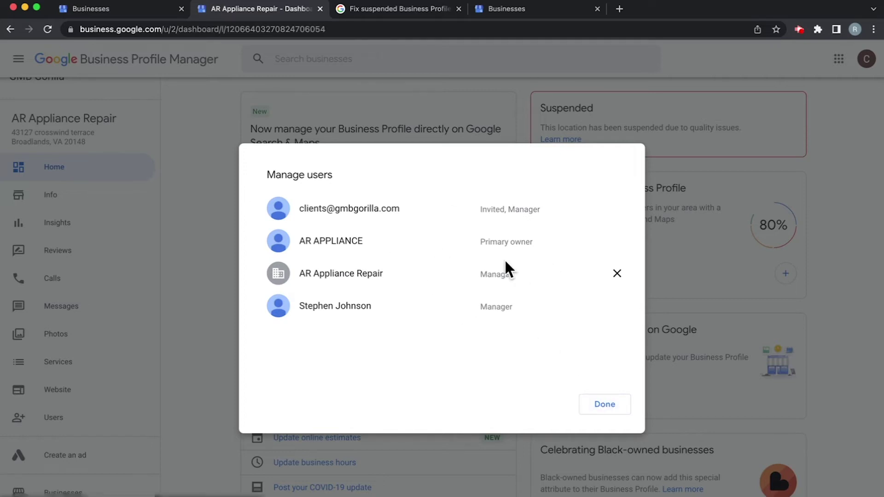
pyautogui.click(608, 404)
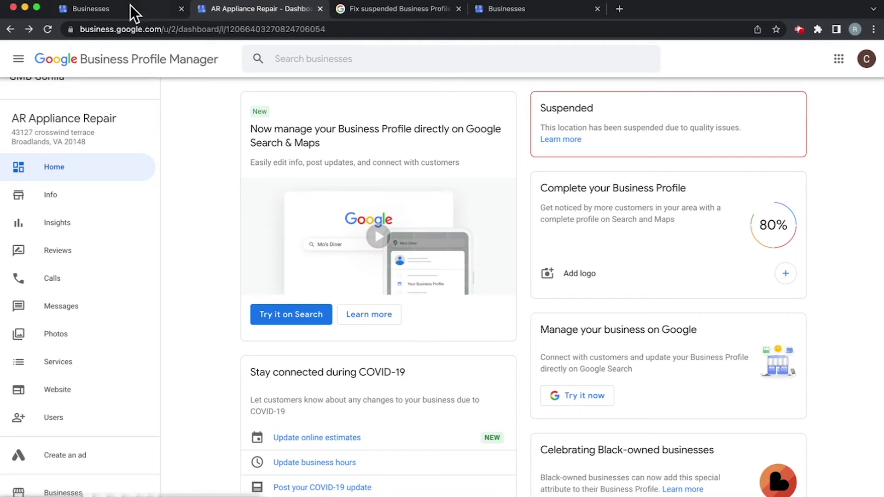
# - Open the Wilsonart Schertz, Texas listing marked Duplicate and highlight its Duplicate location card
pyautogui.click(111, 9)
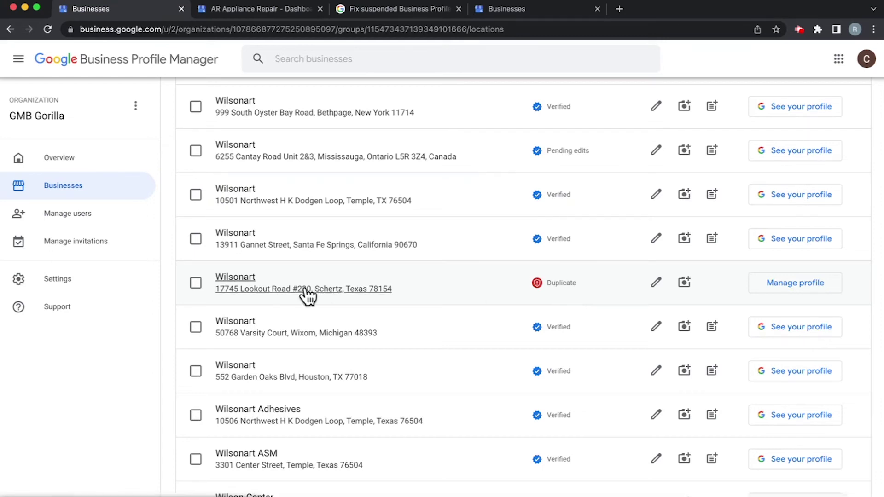
pyautogui.click(285, 288)
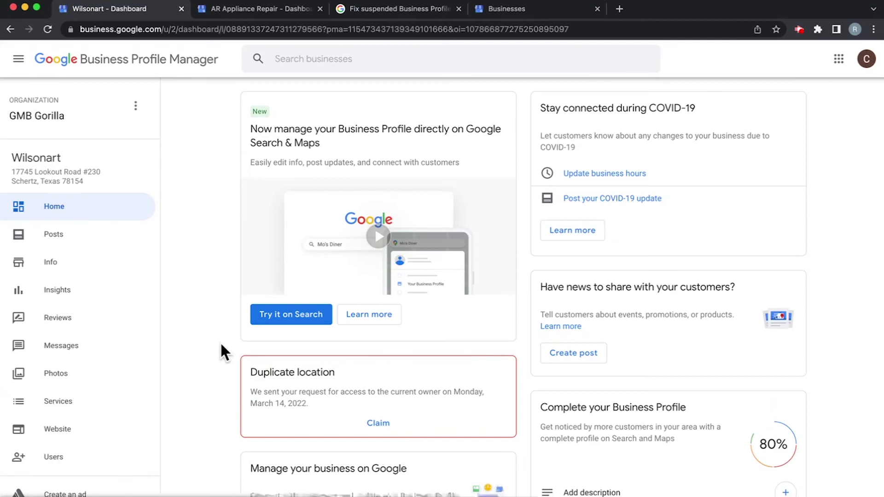
pyautogui.scroll(-1, 193, 401)
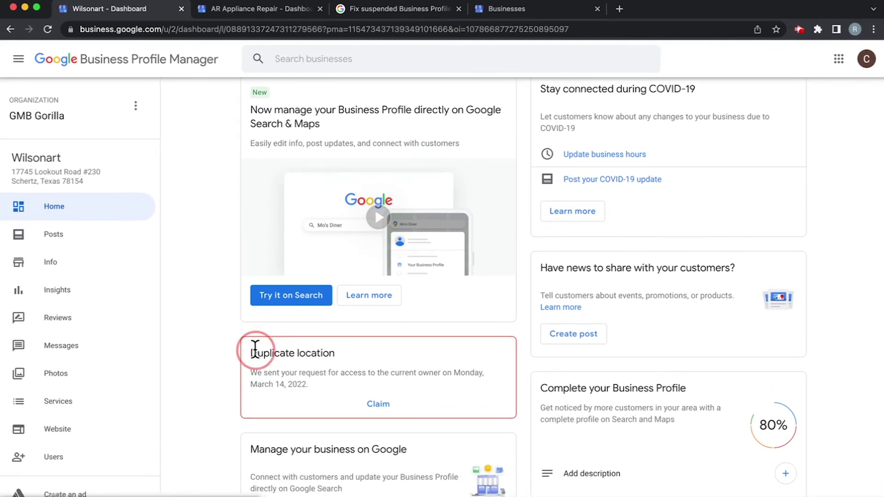
pyautogui.moveTo(256, 349); pyautogui.dragTo(365, 368)
pyautogui.click(423, 382)
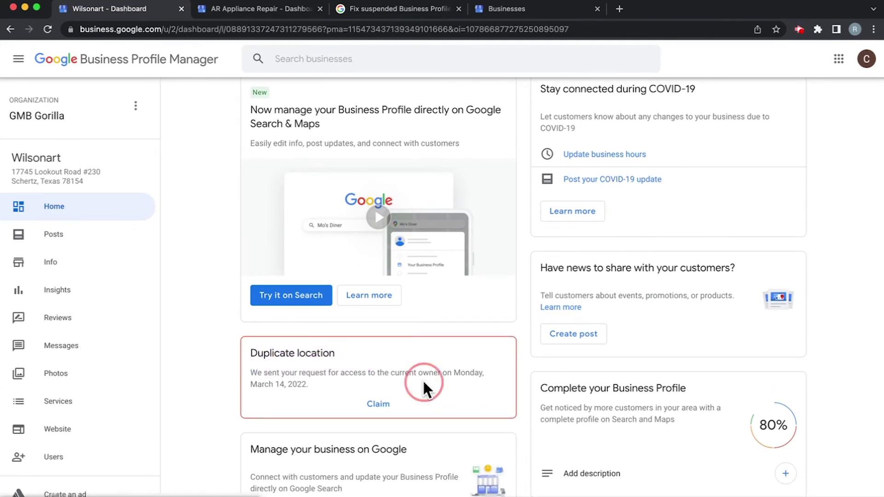
# - Claim the duplicate Wilsonart listing and expand verification methods to show postcard by mail
pyautogui.click(379, 409)
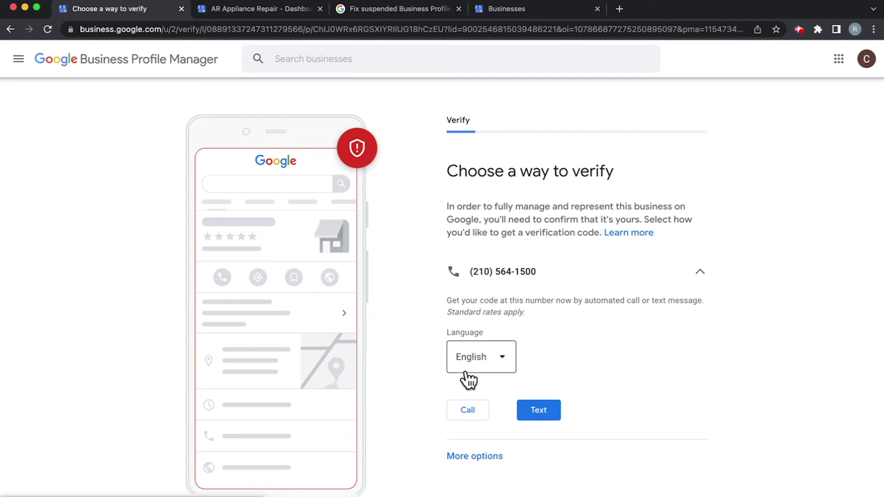
pyautogui.click(480, 457)
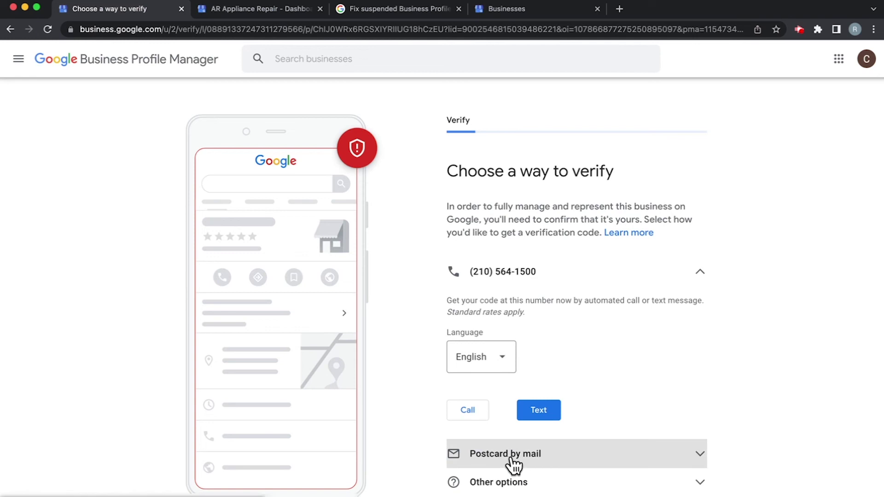